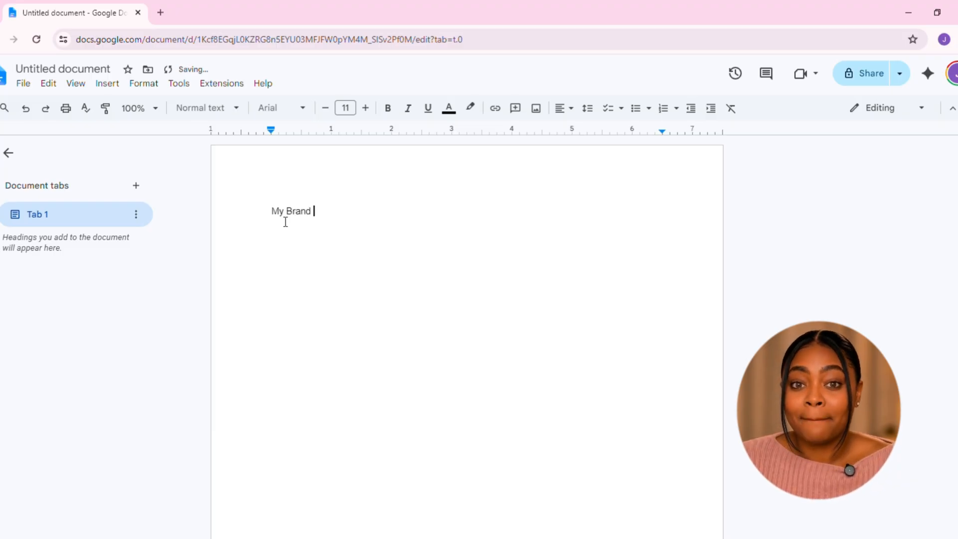
Complete the document's first line as "My Brand Voice" and format it as Heading 1
text(Voice)
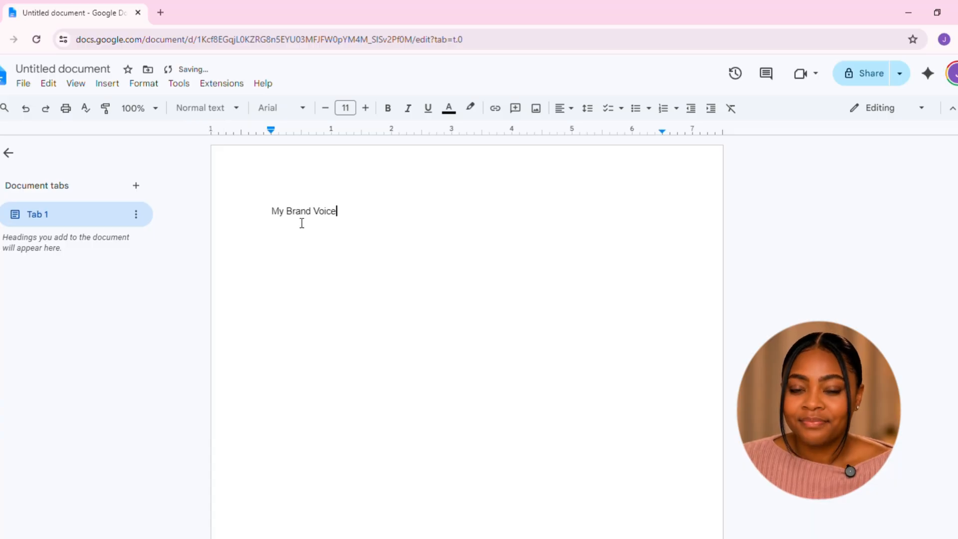
key(Return)
key(Return)
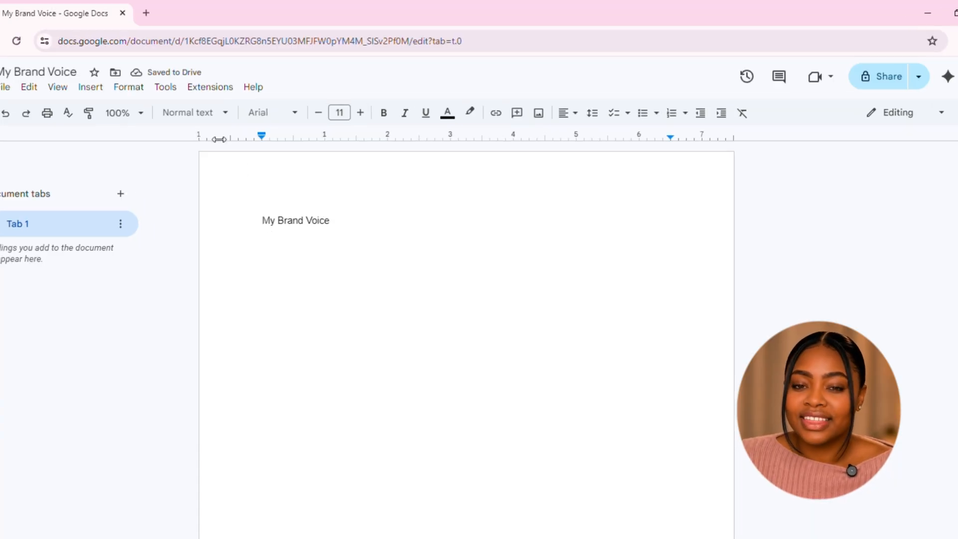
click(215, 108)
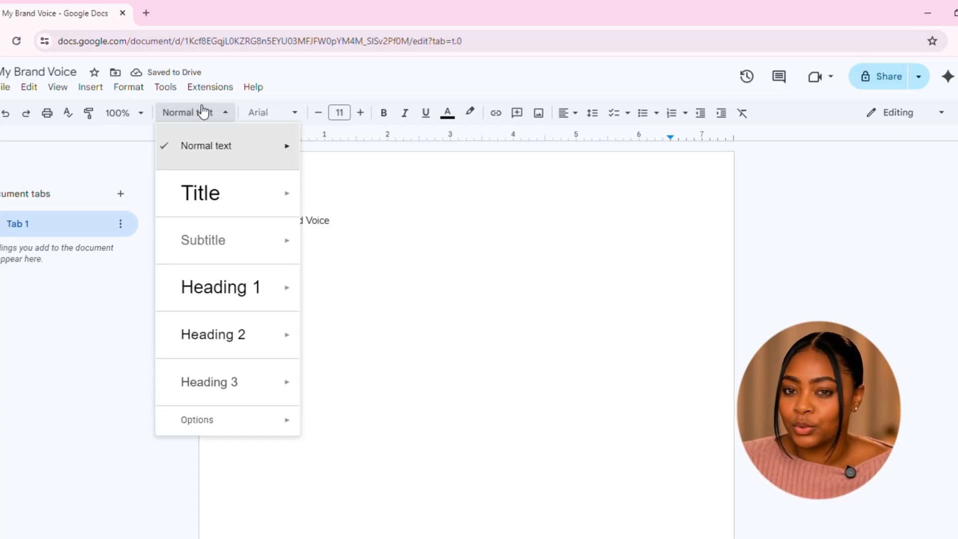
click(220, 275)
Add a bold "Tone" subheading below the My Brand Voice heading
click(259, 278)
key(ctrl+b)
text(Tone)
key(Return)
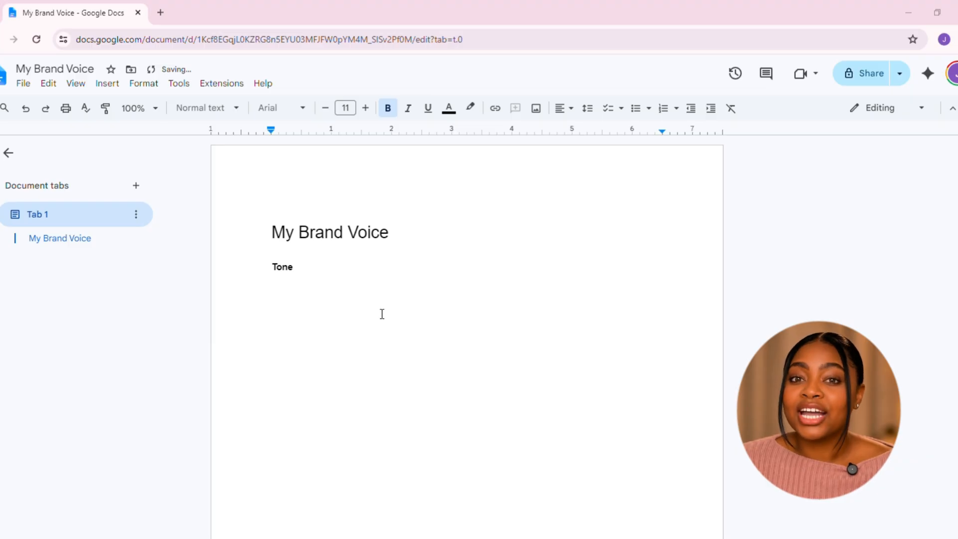
Under Tone, write in bold "I sound like a knowledgeable friend explaining something useful over coffee"
text(I sound like a knowle)
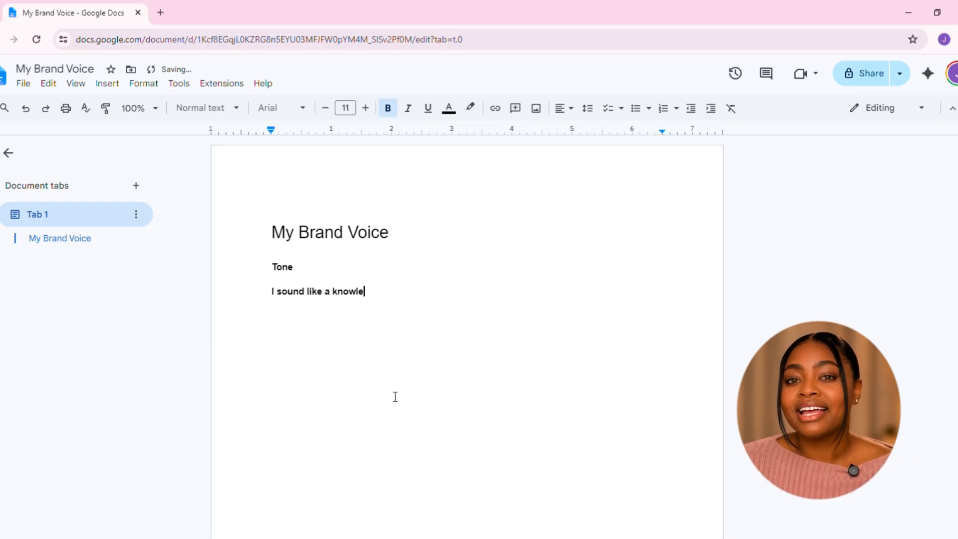
text(dgeable frie)
key(BackSpace)
key(BackSpace)
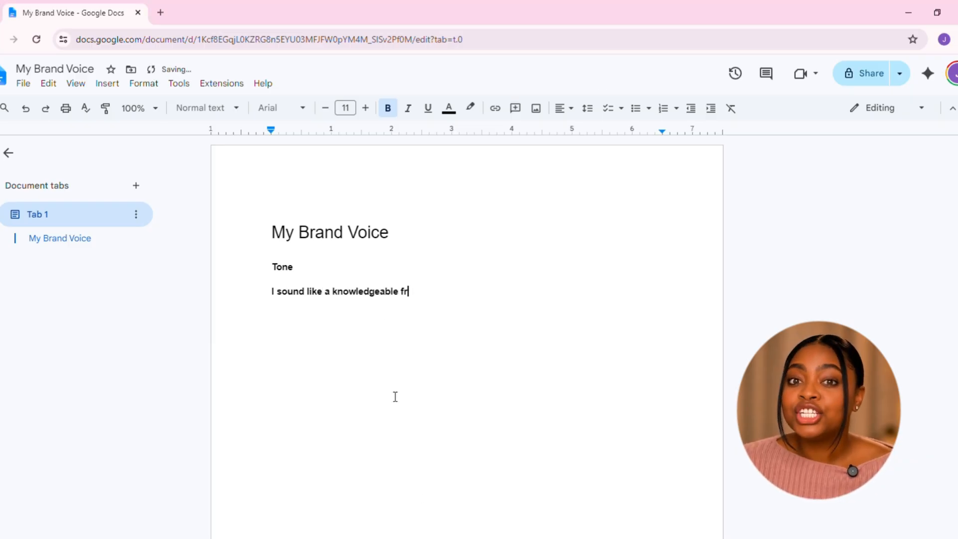
text(iend explaining)
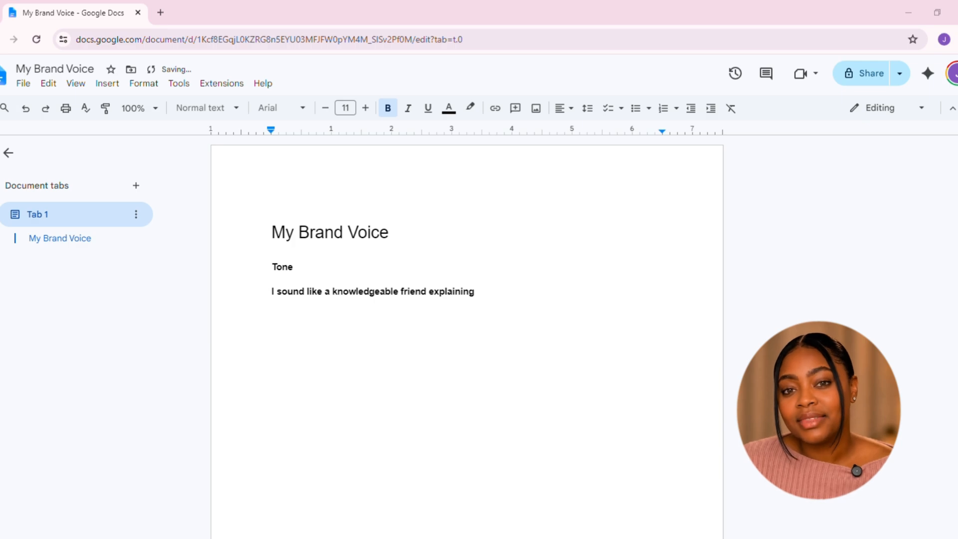
text( something useful over cofee)
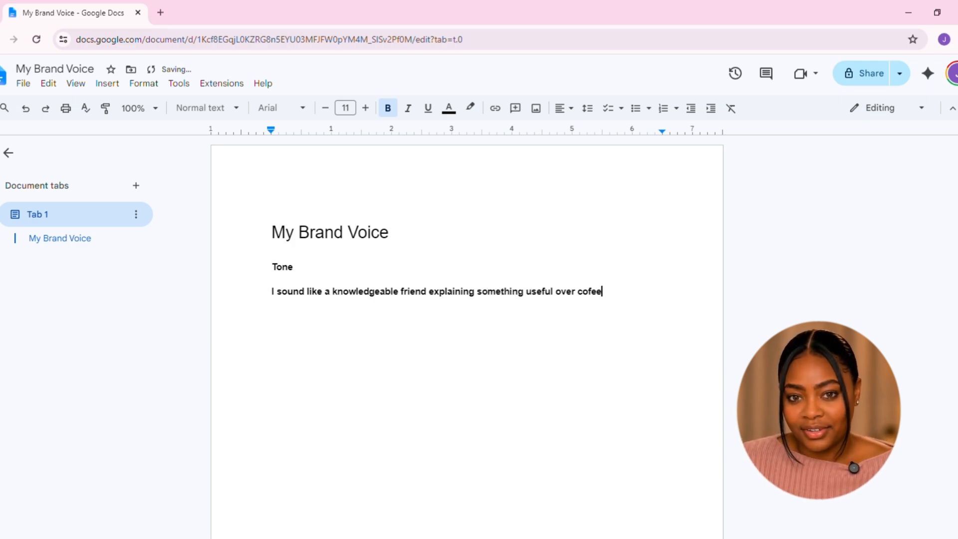
key(ctrl+BackSpace)
text(coffee)
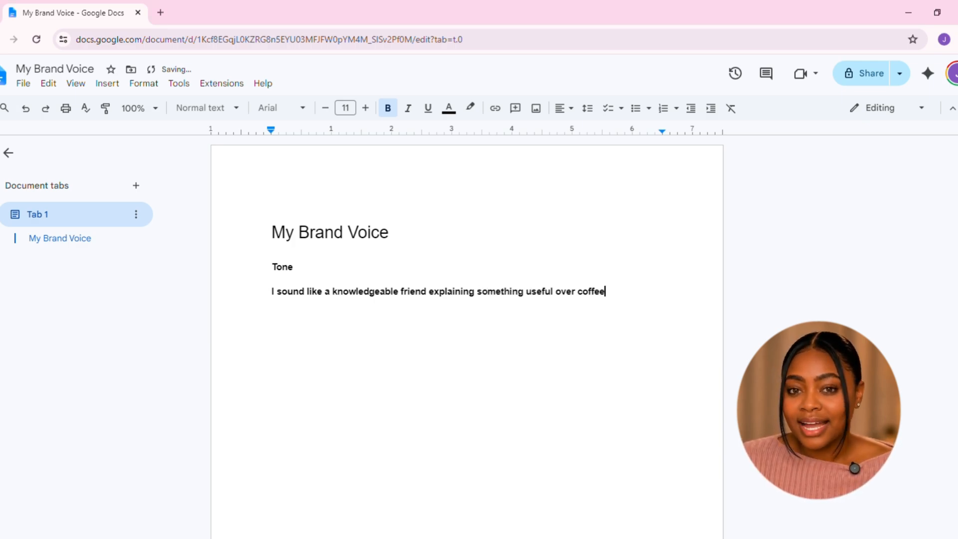
Continue the tone description with " - warm, direct, thorough, and skipping the fluff. Encouraging, without being hollow."
text( - warm, direct, th)
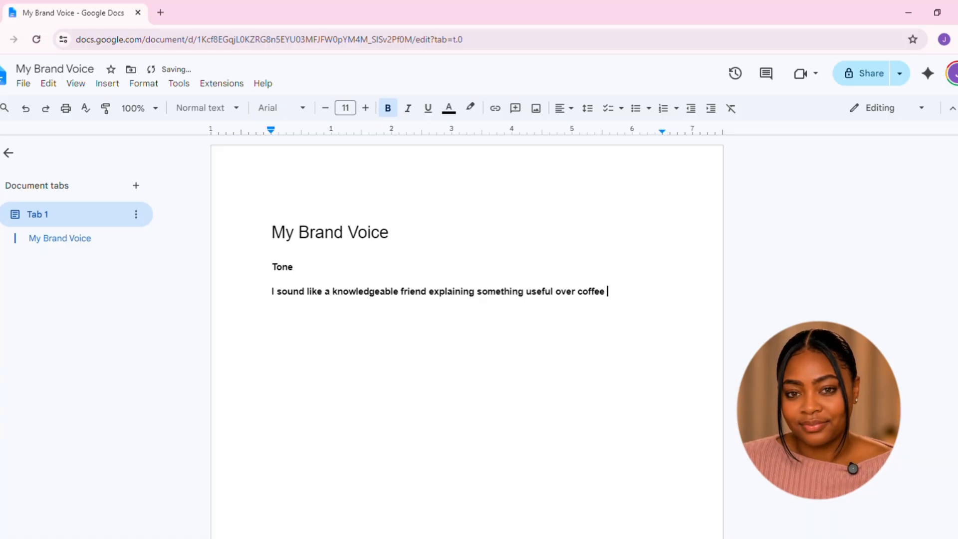
text(orough, and skipping the flif)
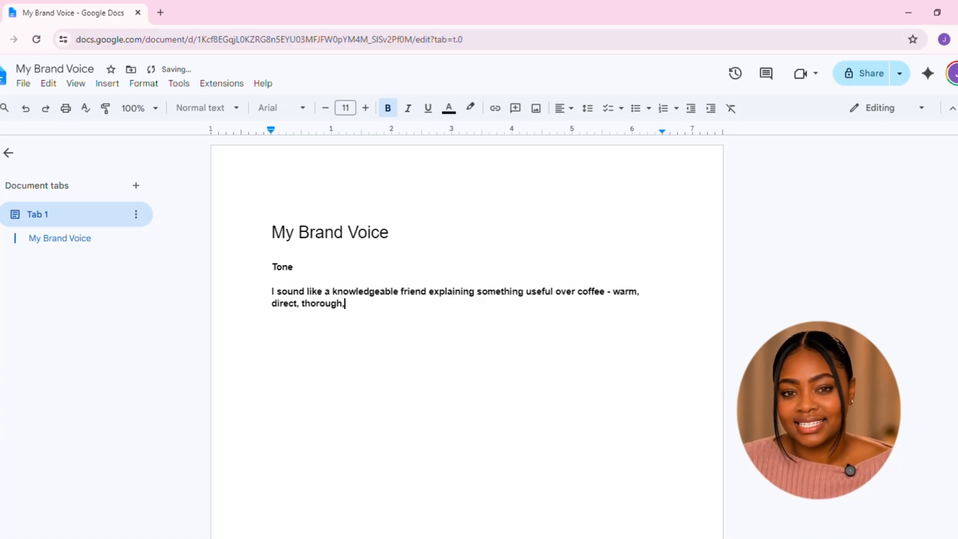
key(BackSpace)
key(BackSpace)
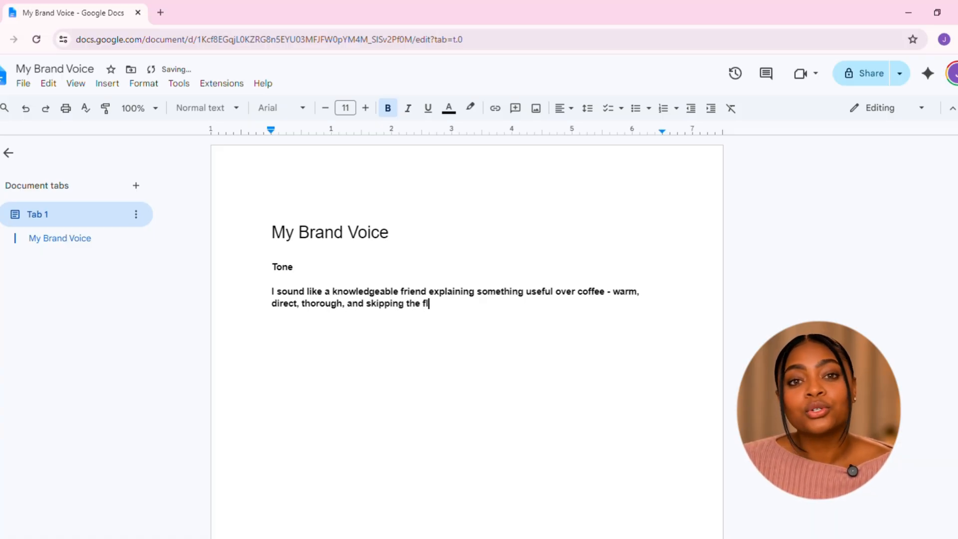
text(uff. )
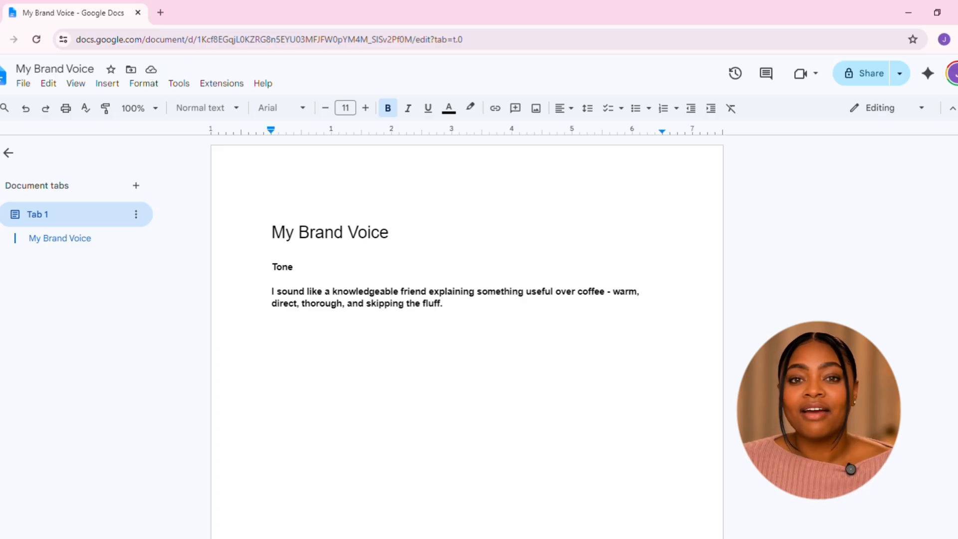
text(Encouraging, without being hollow.)
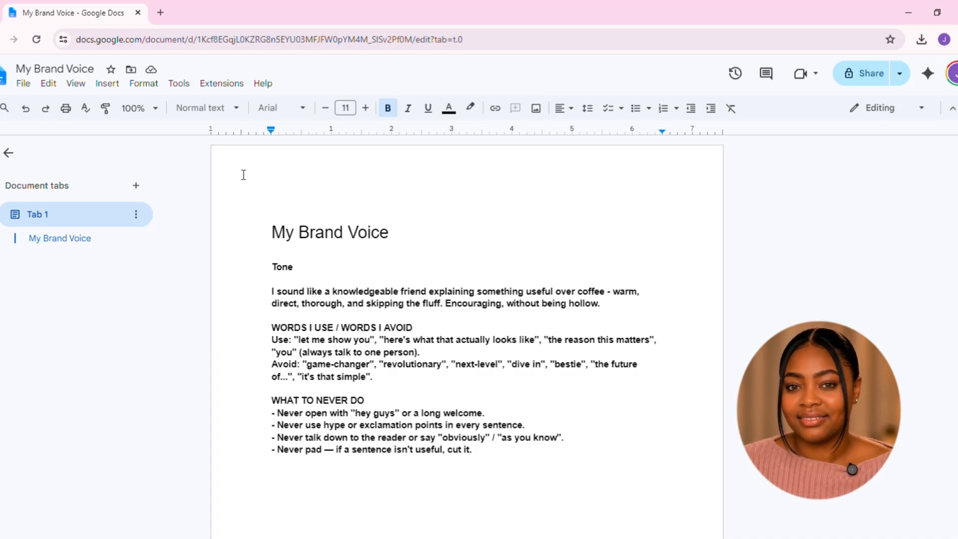
Download the brand voice document as a Microsoft Word (.docx) file
click(277, 238)
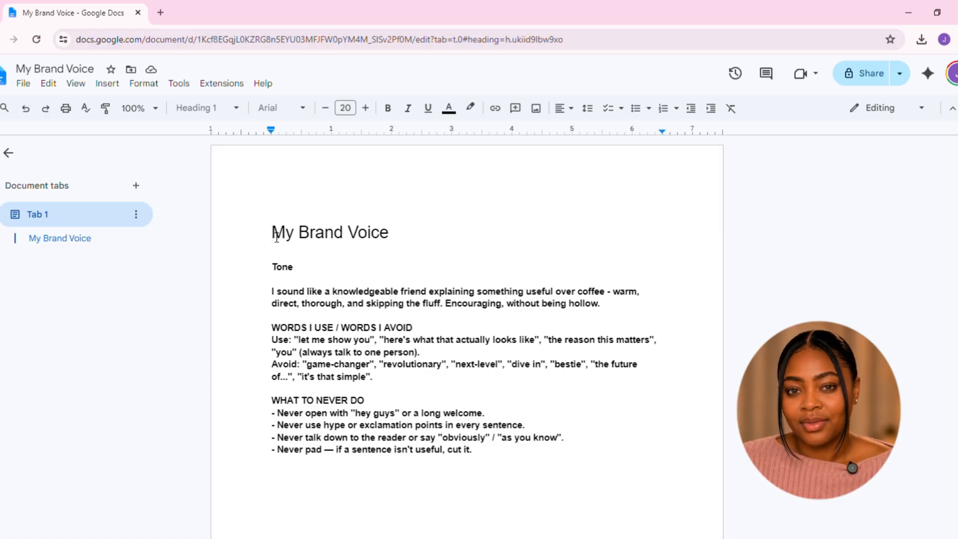
key(ctrl+End)
click(24, 84)
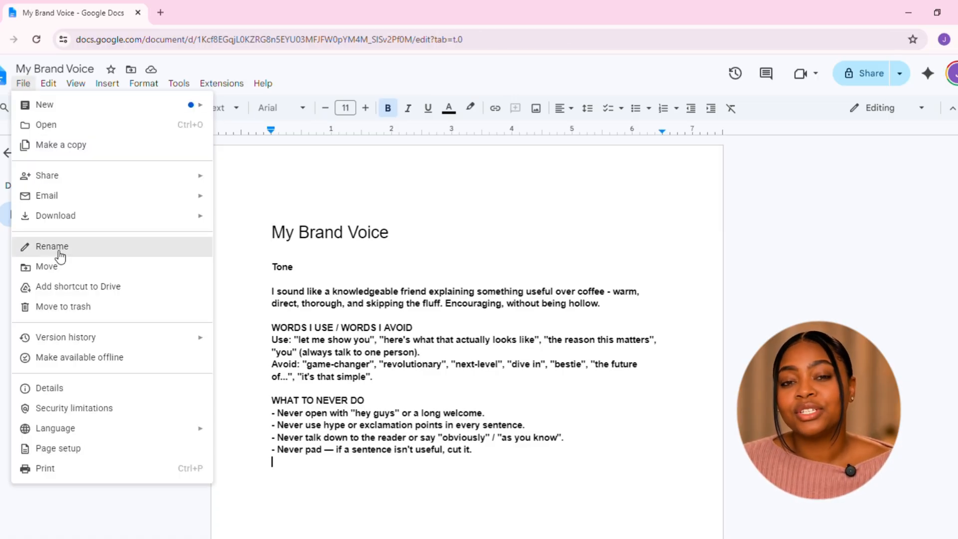
mouse_move(69, 225)
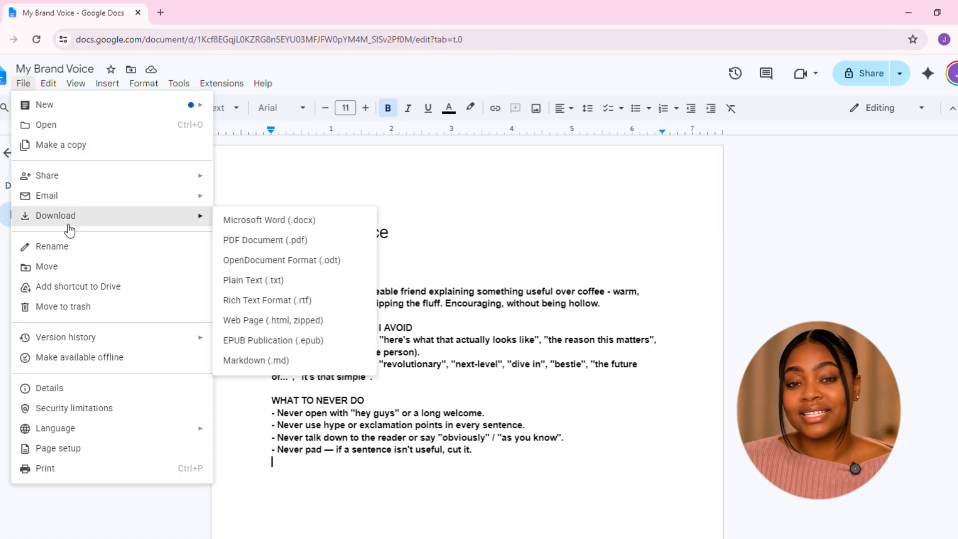
click(240, 227)
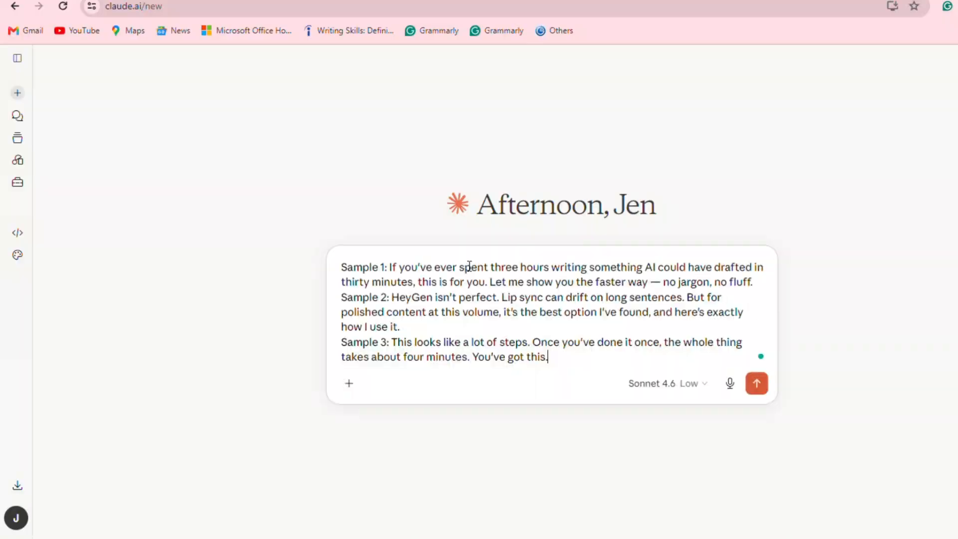
In Claude, below the three samples, ask for a description of the writing voice (tone, words used, what is avoided) as a short reusable brand-voice guide
key(shift+Return)
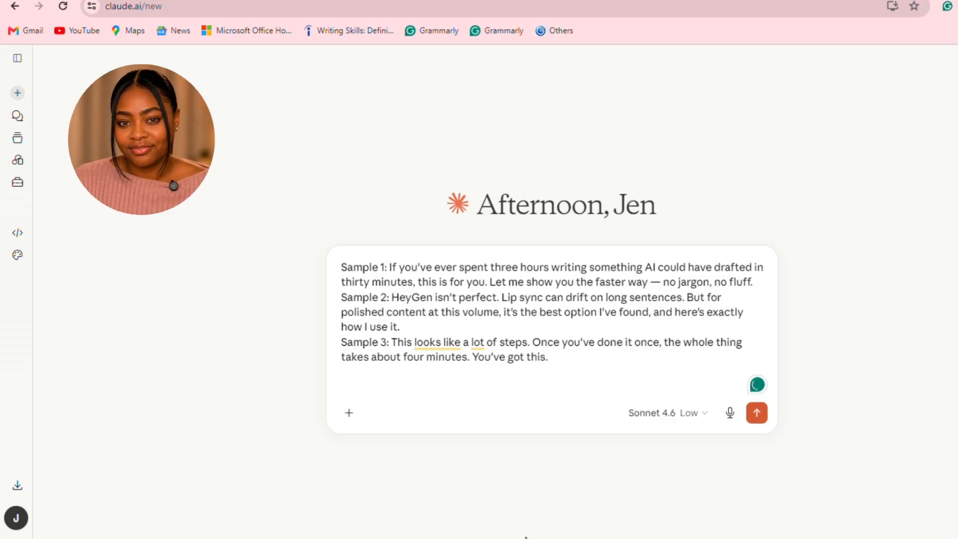
text(Here are a few things I've written. Describe my writing voice — my tone, the words I use, and what I avoid — as a short brand-voice guide I can reuse.)
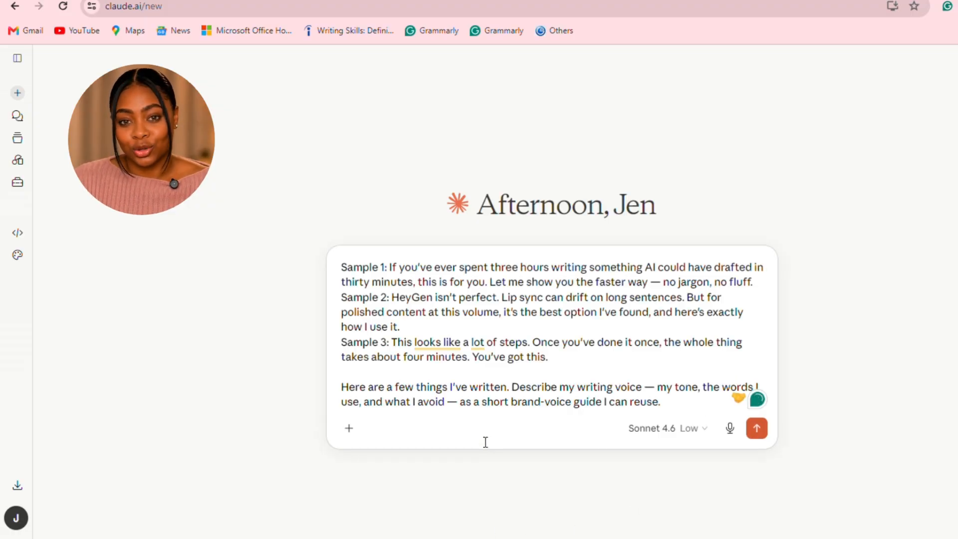
key(Return)
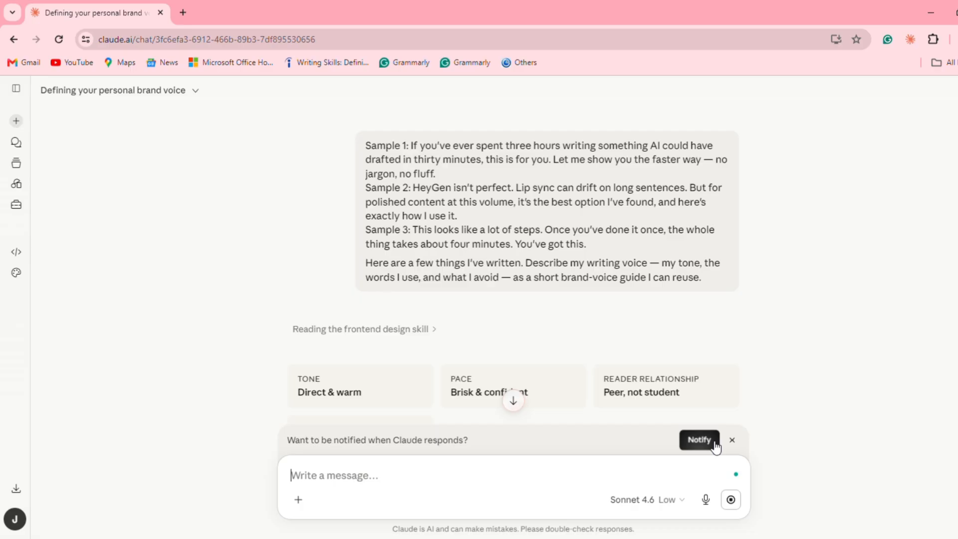
Dismiss the response notification offer and review the generated brand-voice guide from its tone summary to its closing notes
click(512, 401)
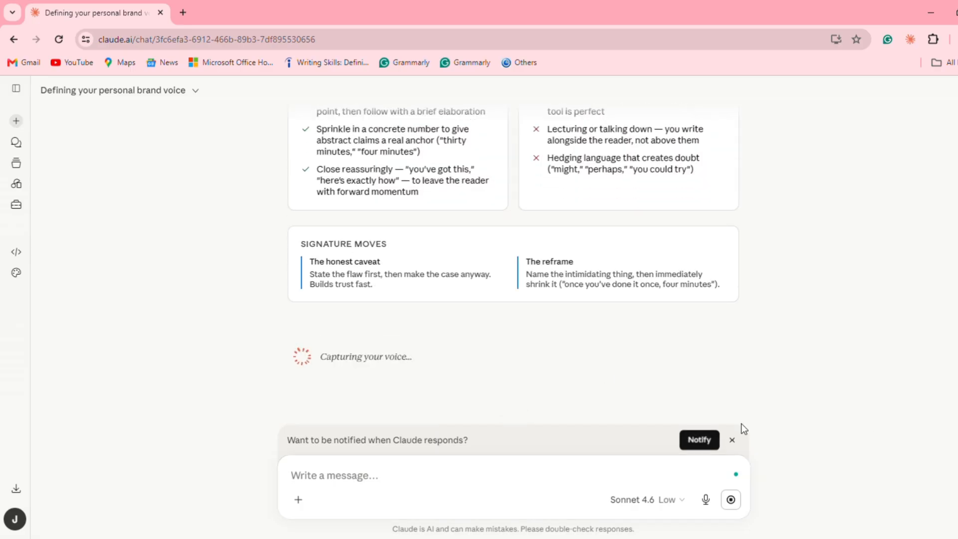
click(733, 440)
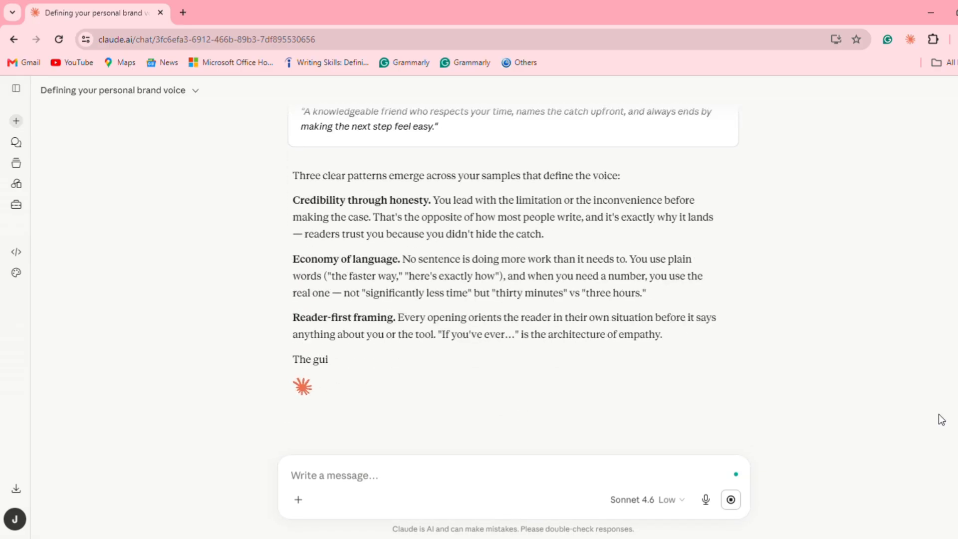
scroll(888, 376, up, 15)
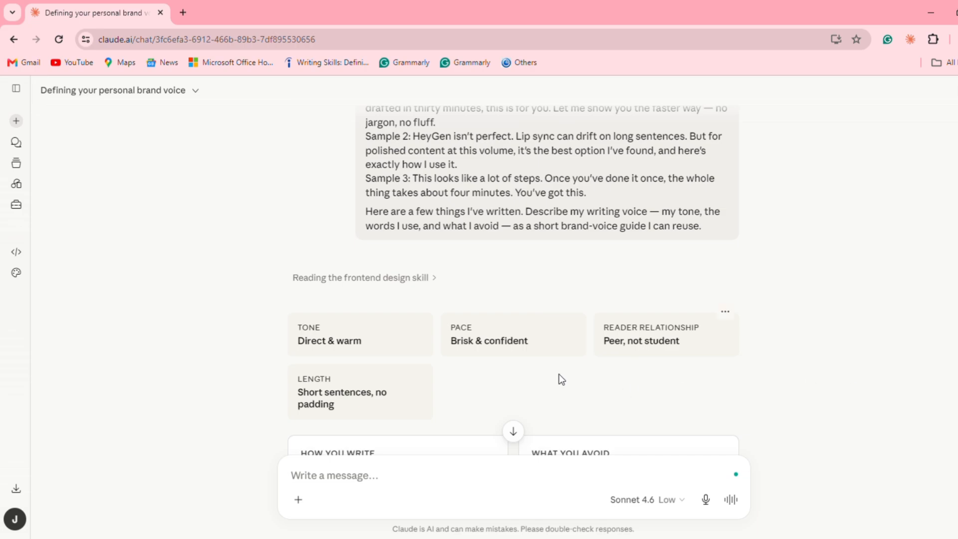
scroll(558, 375, down, 15)
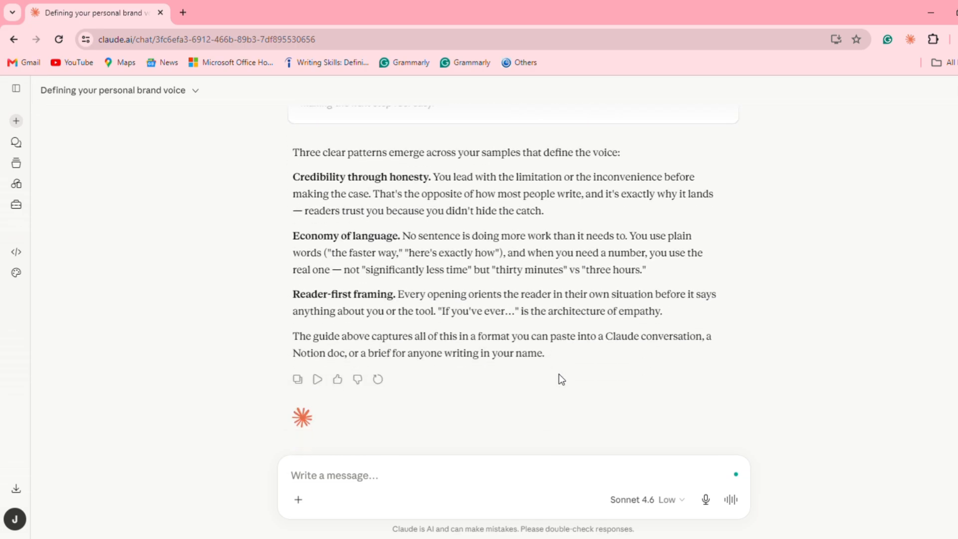
scroll(559, 374, down, 1)
scroll(558, 373, up, 4)
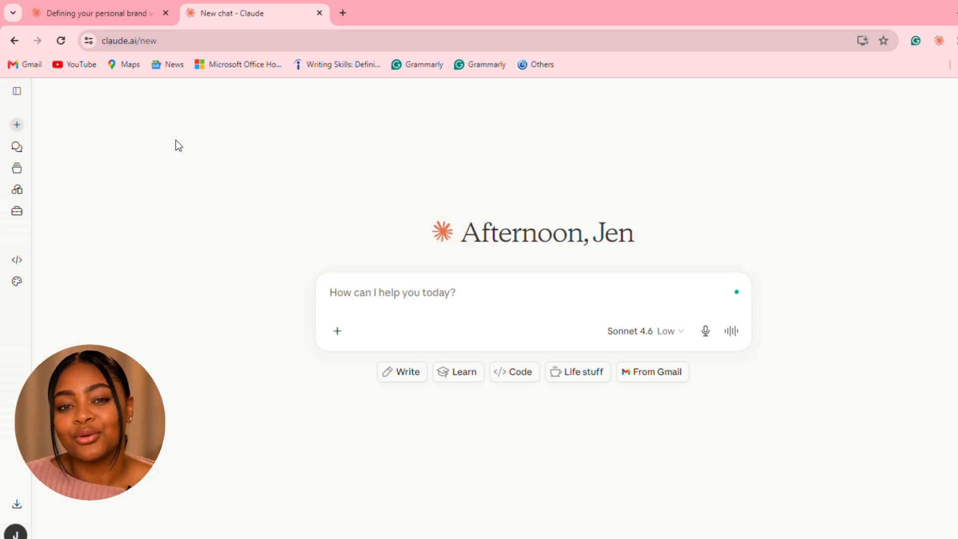
Start a new Claude project and name it "My Brand Voice"
click(22, 99)
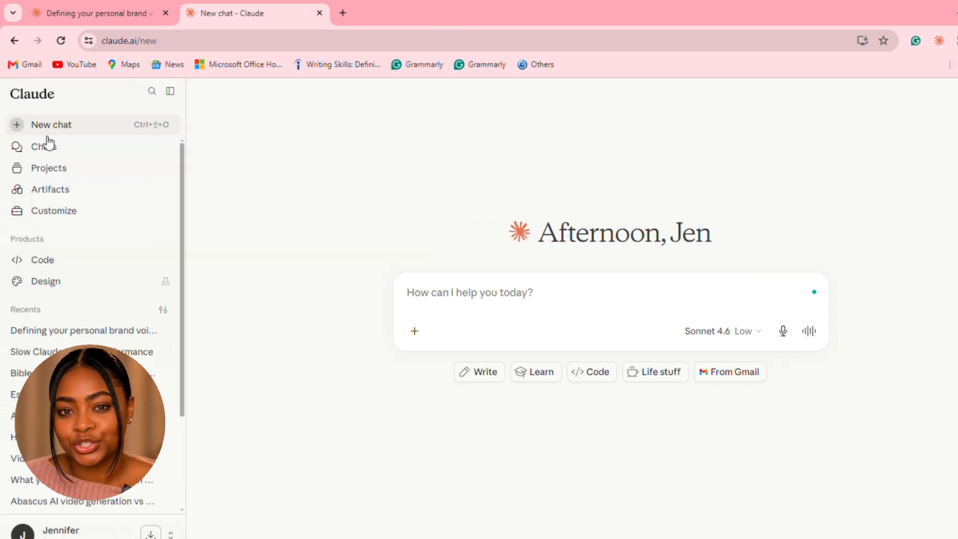
click(56, 172)
click(840, 128)
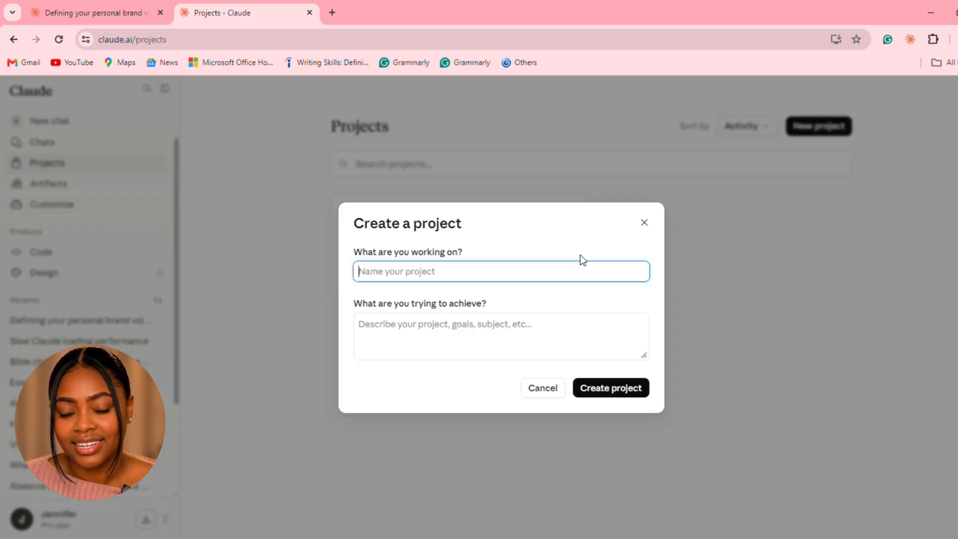
text(My B)
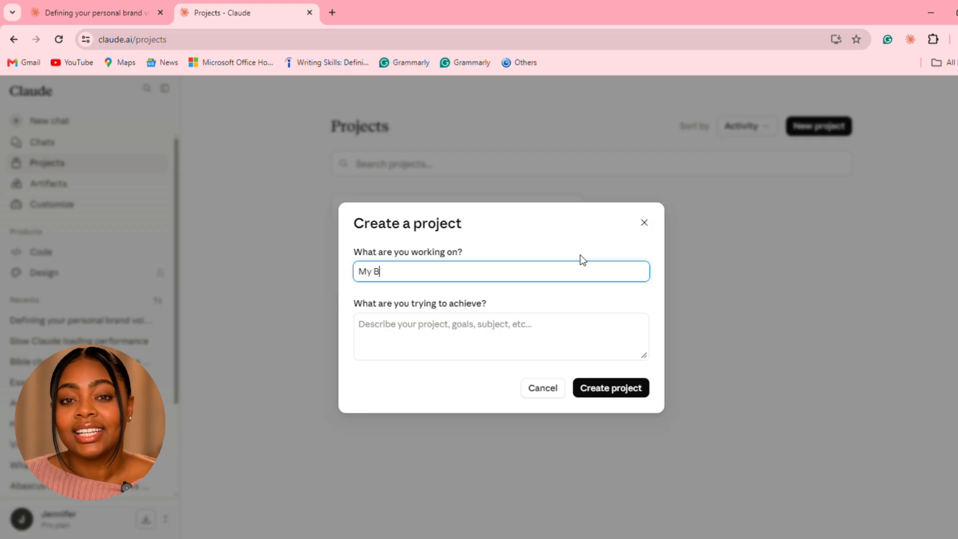
text(rand)
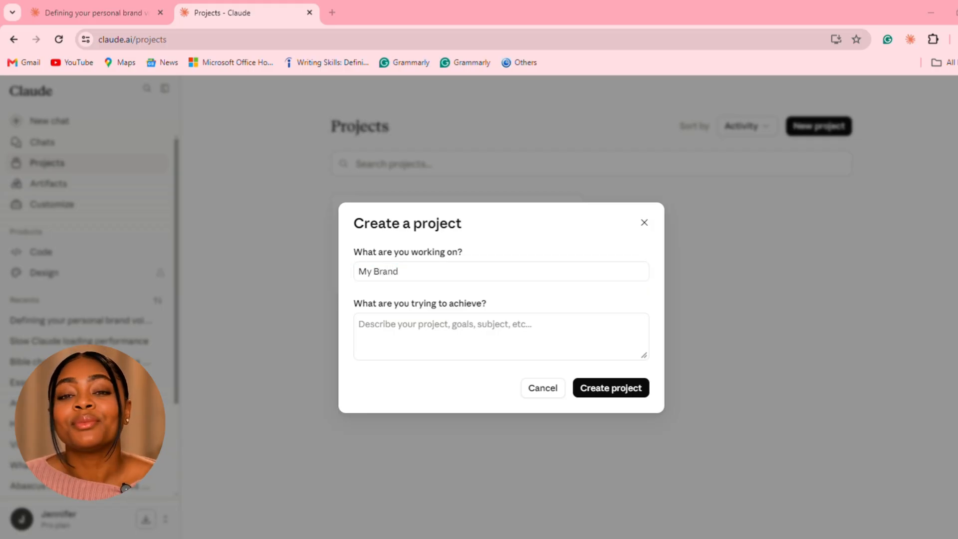
text( Vo)
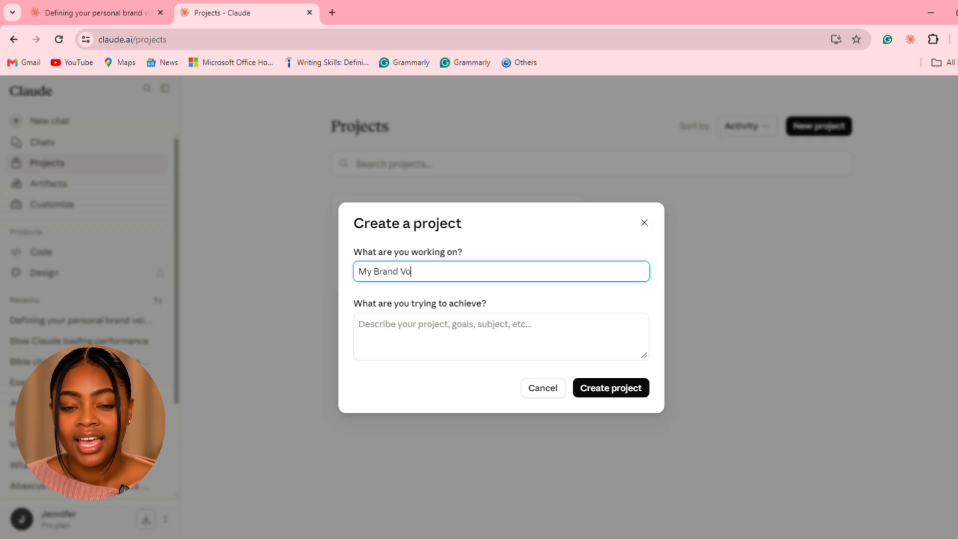
text(ice)
Describe the project's aim as "Writes in my brand voice" and create the project
click(427, 356)
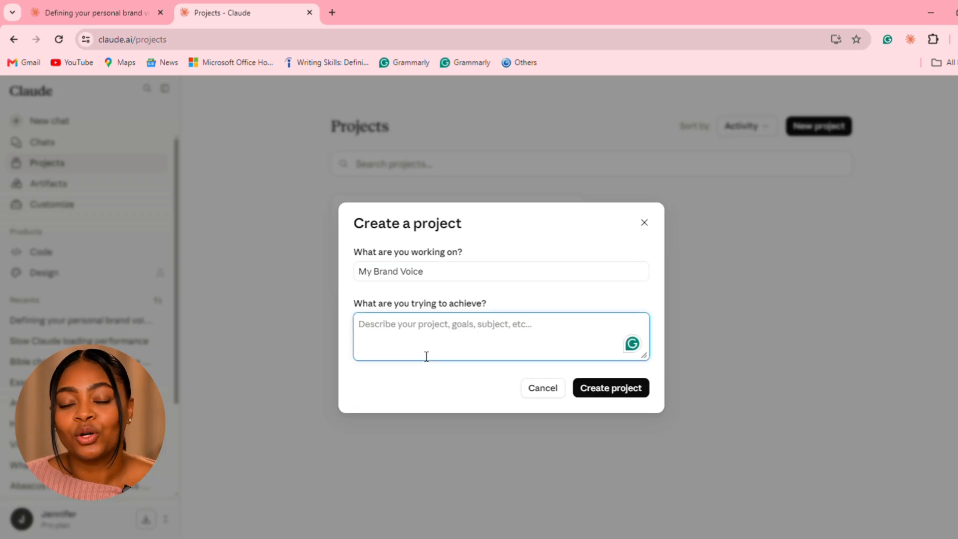
text(Writes in )
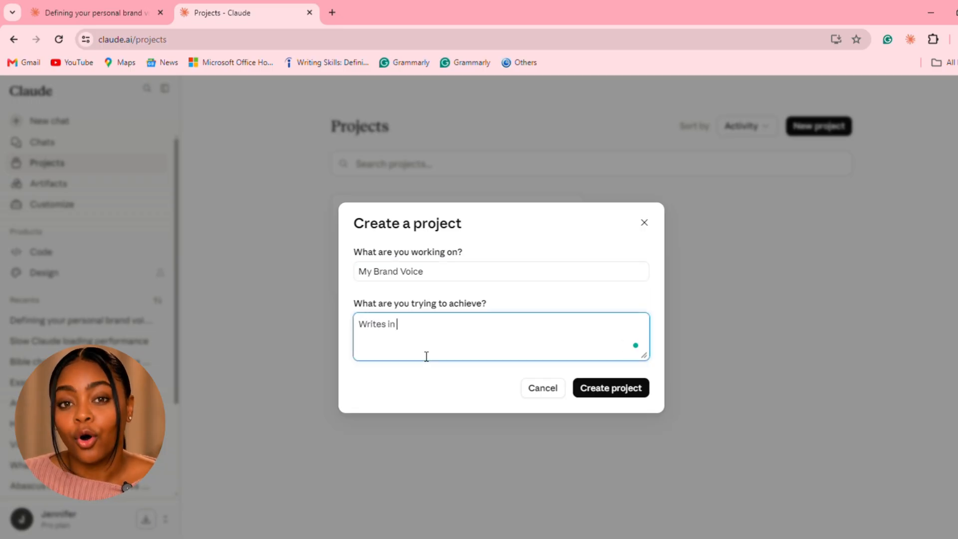
text(my brand v)
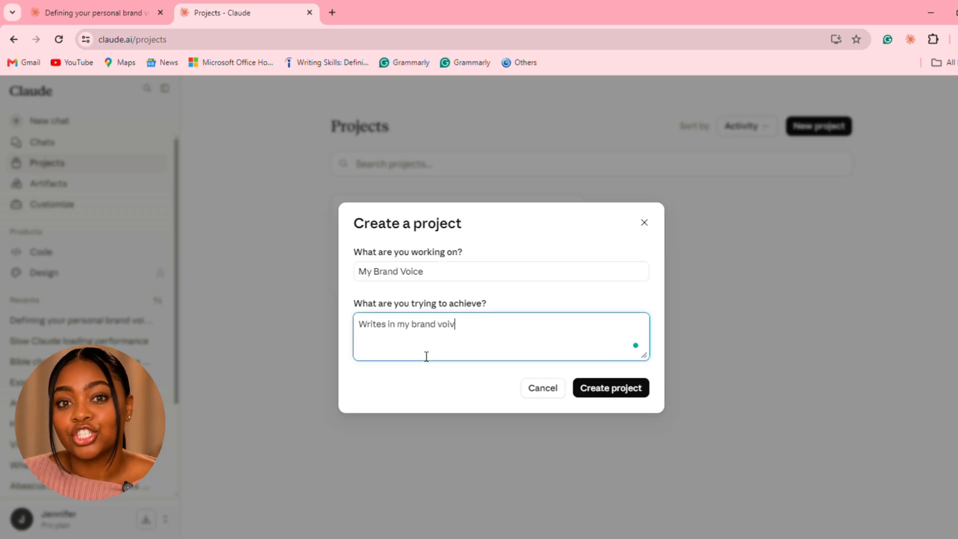
text(oice)
click(592, 389)
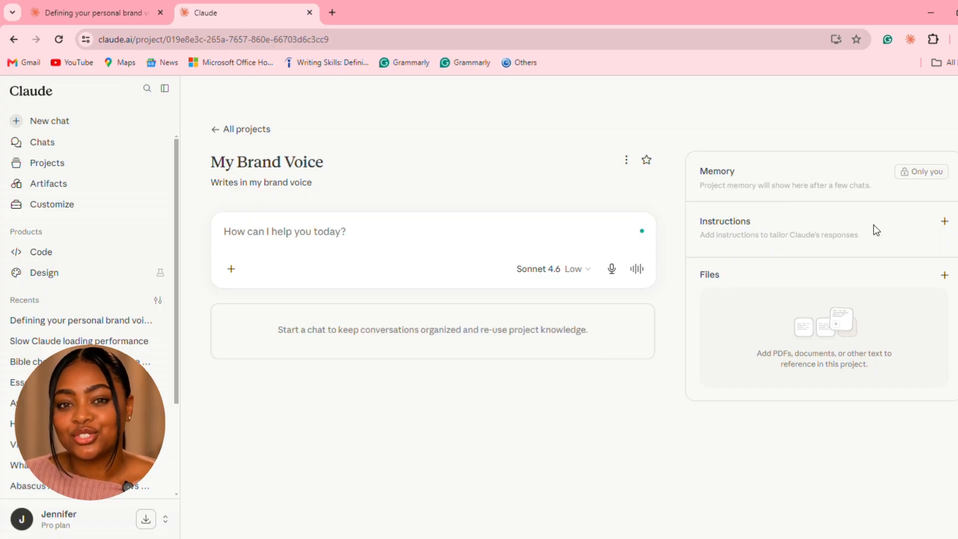
Paste the brand-voice guide with its tone, word choices and never-do rules as the My Brand Voice project's instructions and save them
click(943, 222)
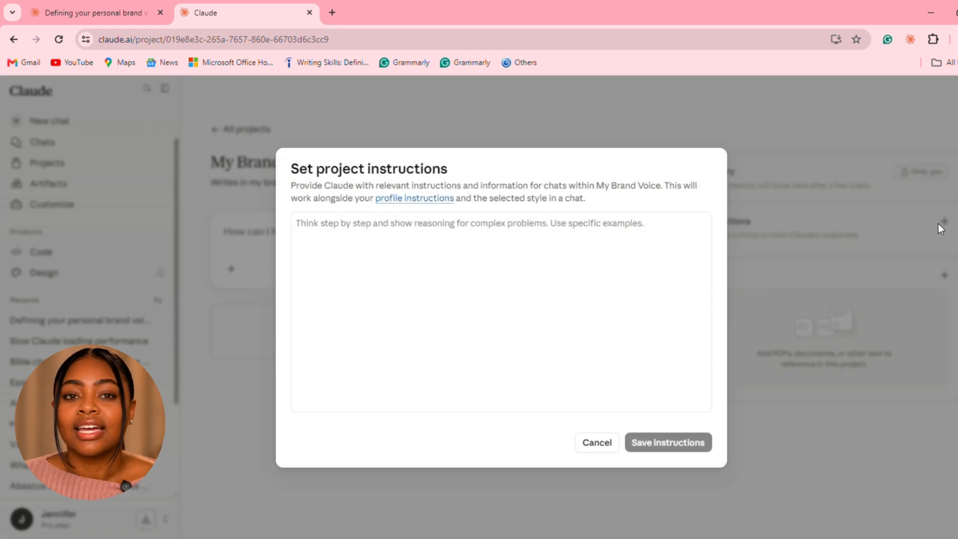
click(657, 290)
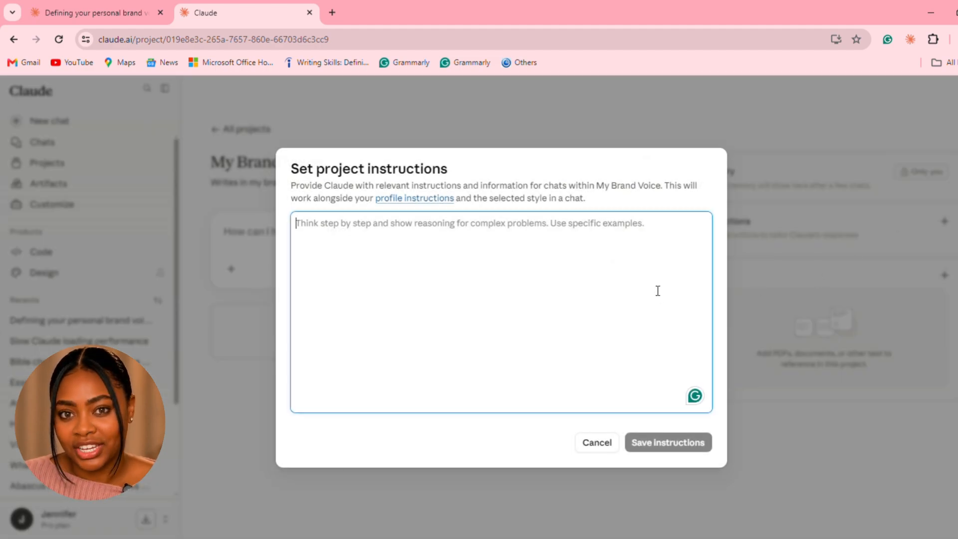
key(ctrl+v)
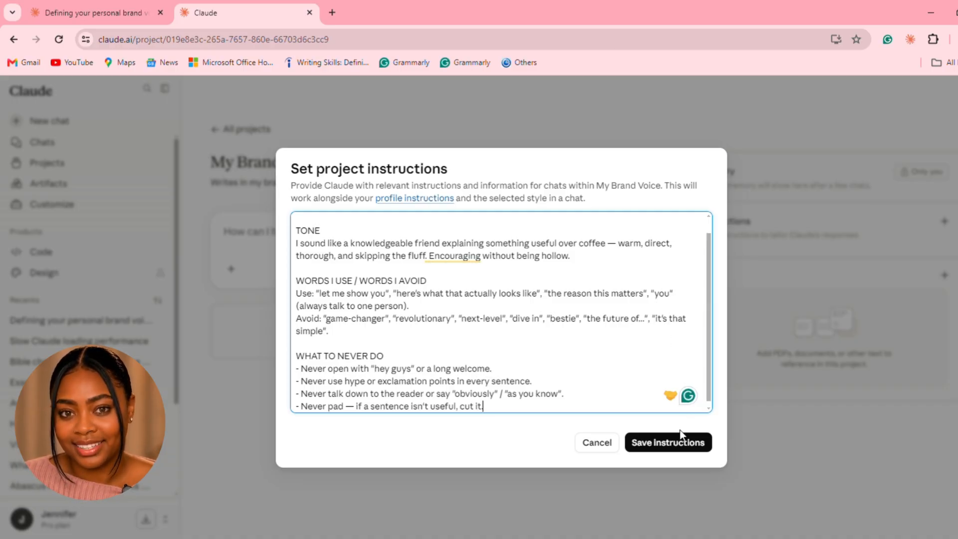
click(678, 446)
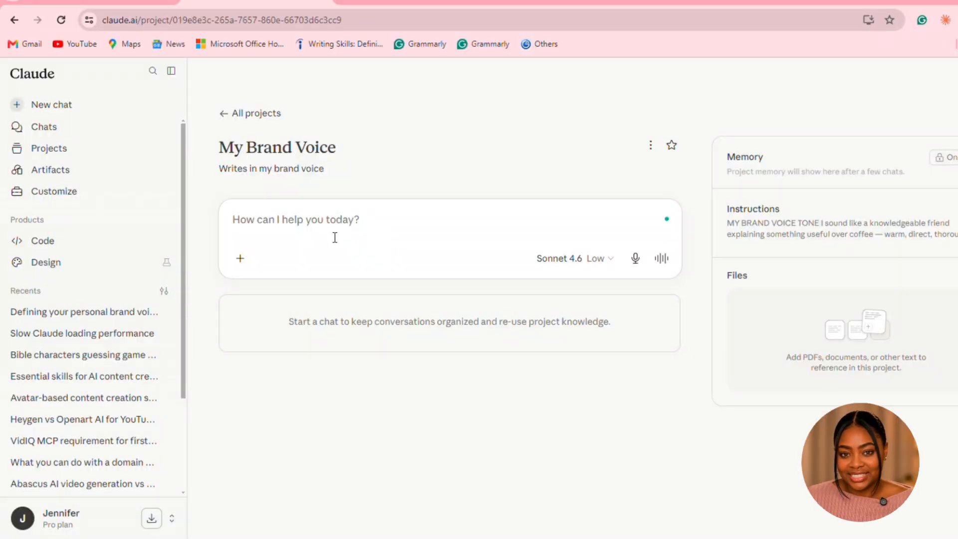
In the project, request "Write a short email announcing a new video, in my brand voice", answering "Skip — write a placeholder" and "Watch + reply with a question"
text(Wr)
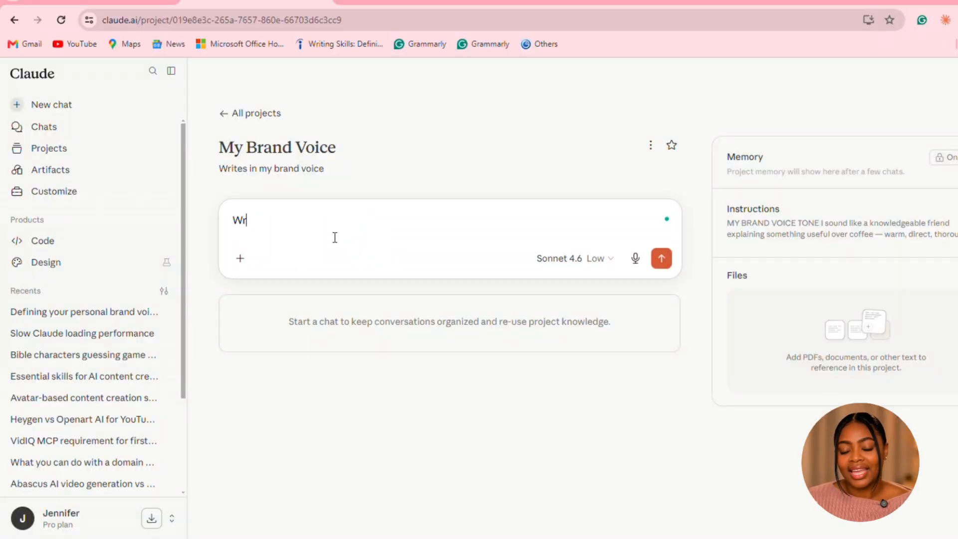
text(ite a short en)
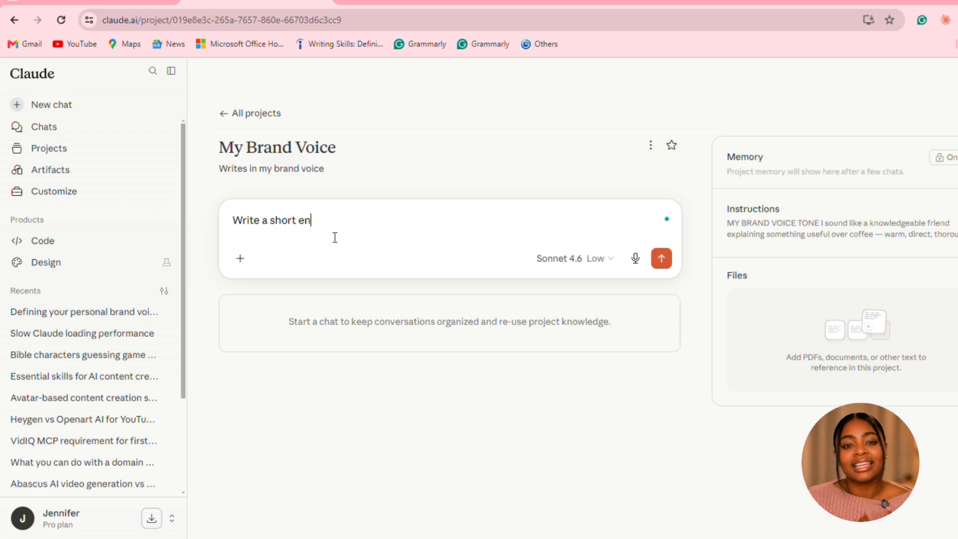
key(BackSpace)
text(mail an)
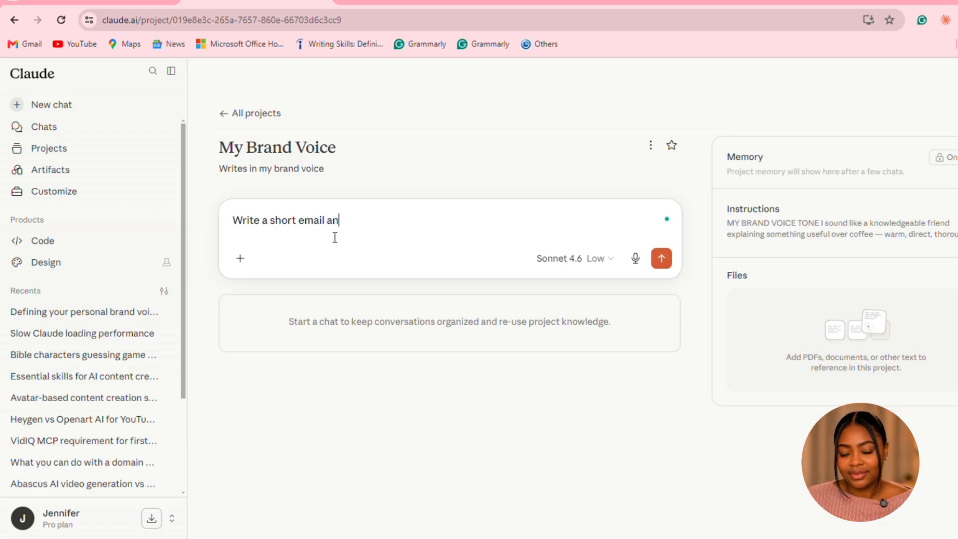
text(nouncing a new)
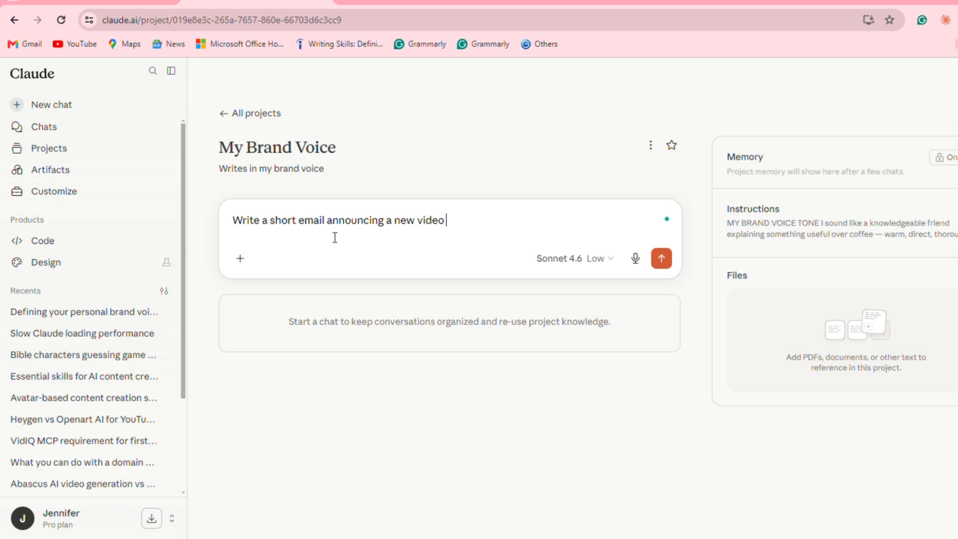
text( video, in my brand voice)
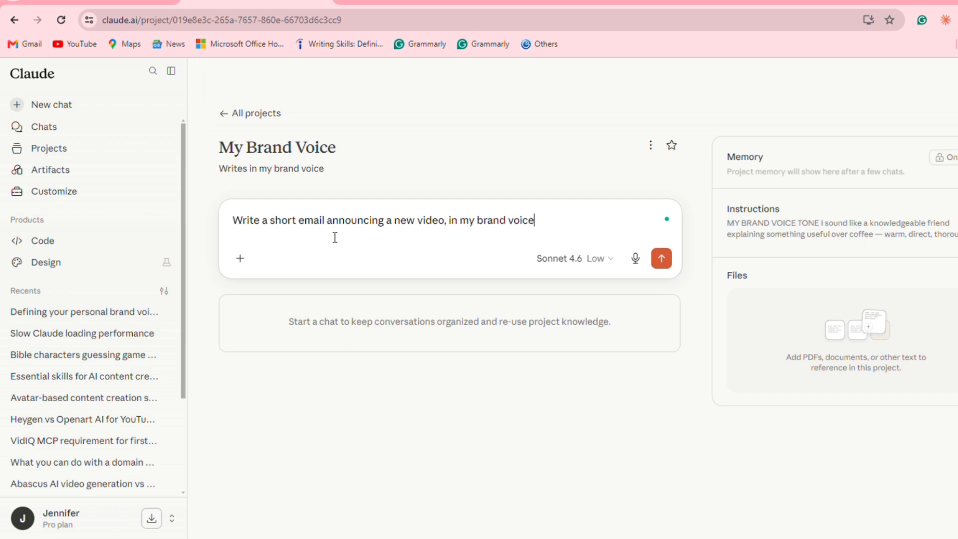
click(661, 258)
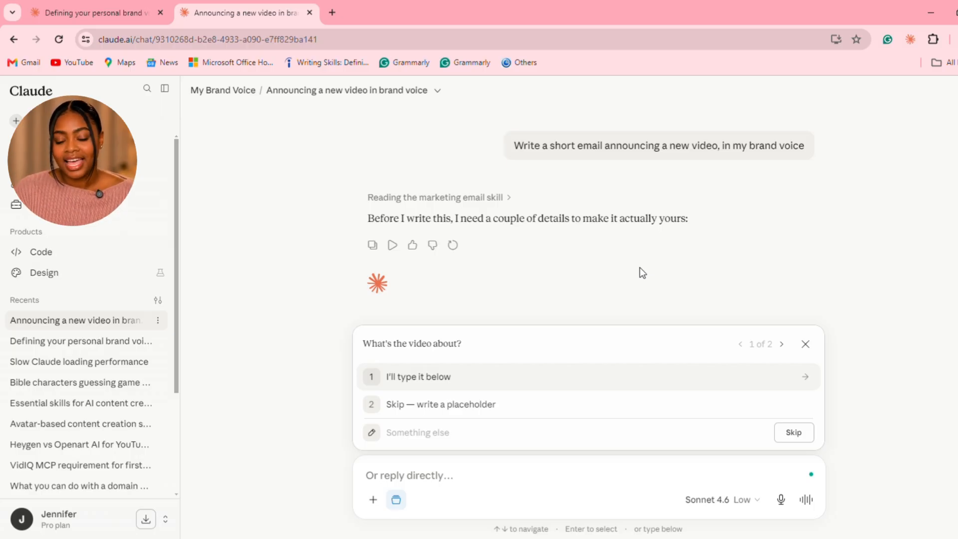
click(678, 403)
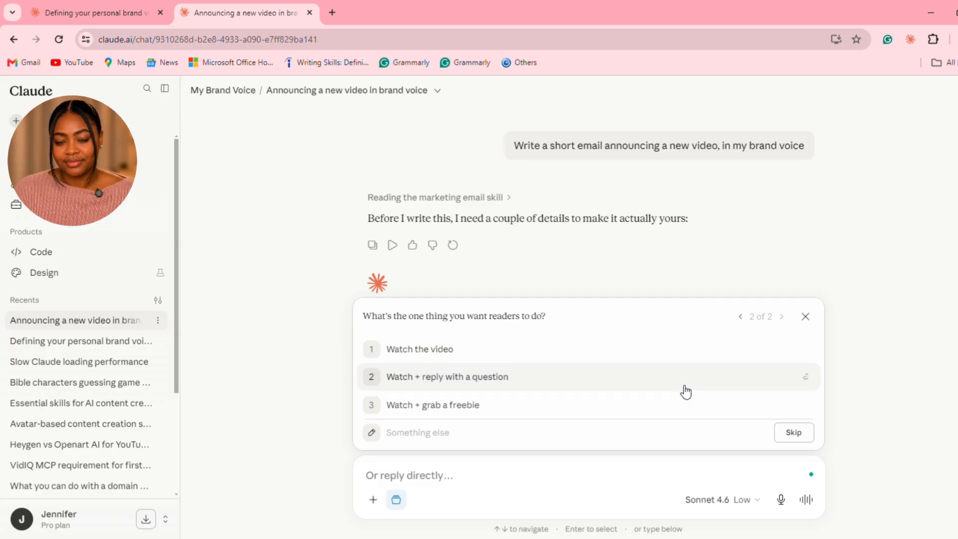
click(684, 387)
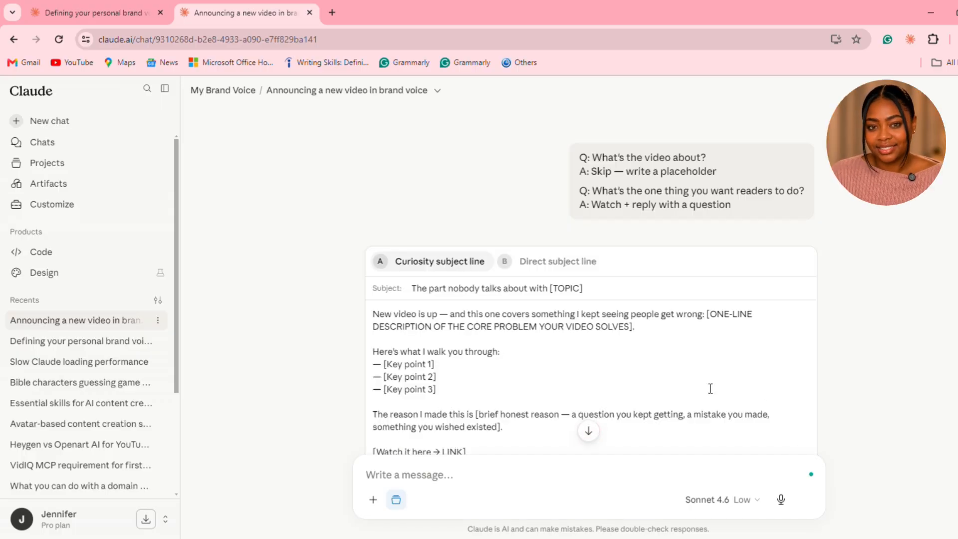
Review the curiosity and direct subject line versions of the email and the closing comparison of the two
scroll(650, 387, down, 2)
scroll(710, 389, down, 1)
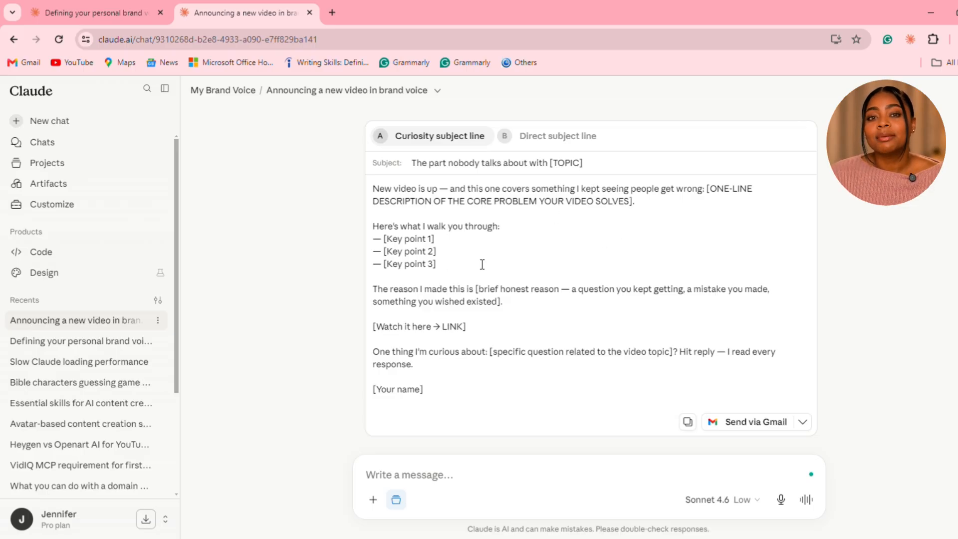
click(540, 137)
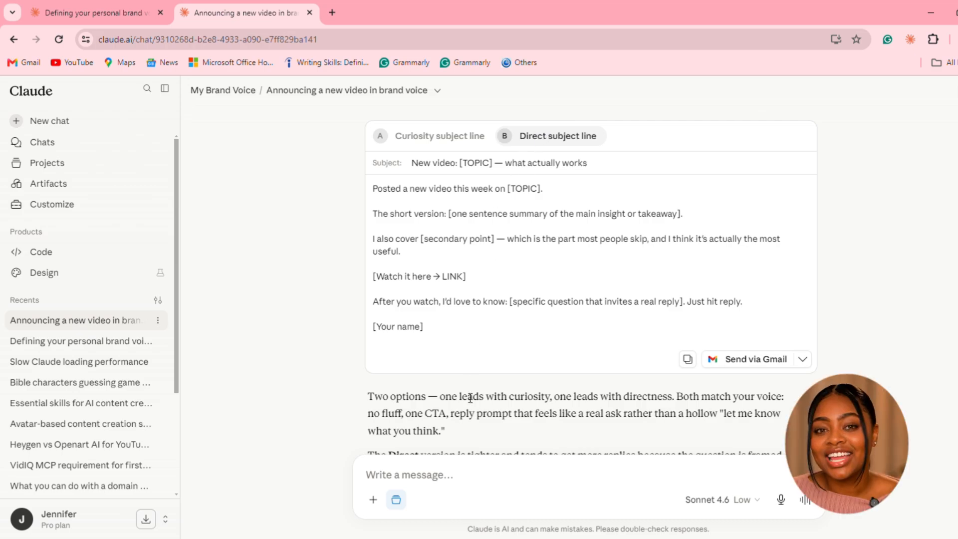
scroll(470, 397, down, 2)
scroll(470, 398, down, 1)
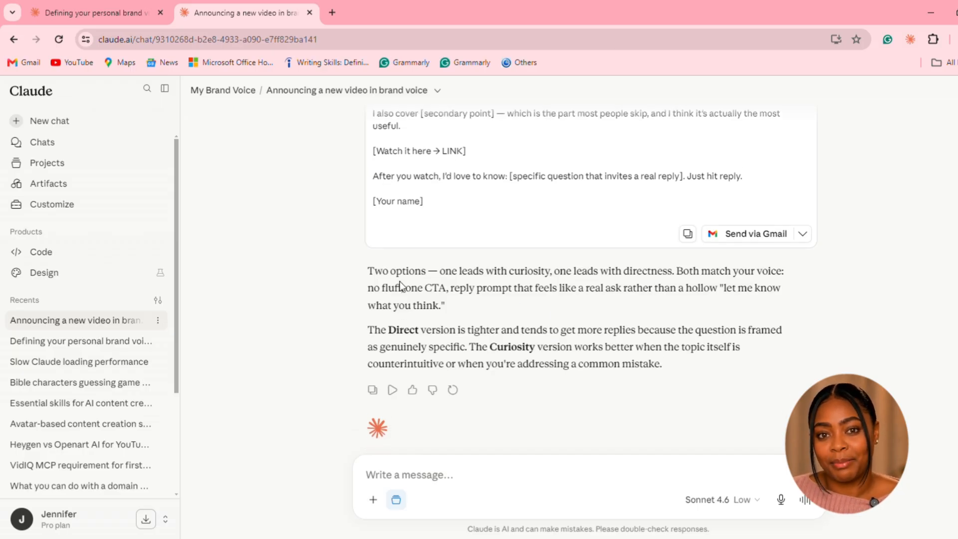
In a new chat outside the project, send "Write a short email announcing a new video, in my brand voice." and dismiss the session-limit notice
click(113, 128)
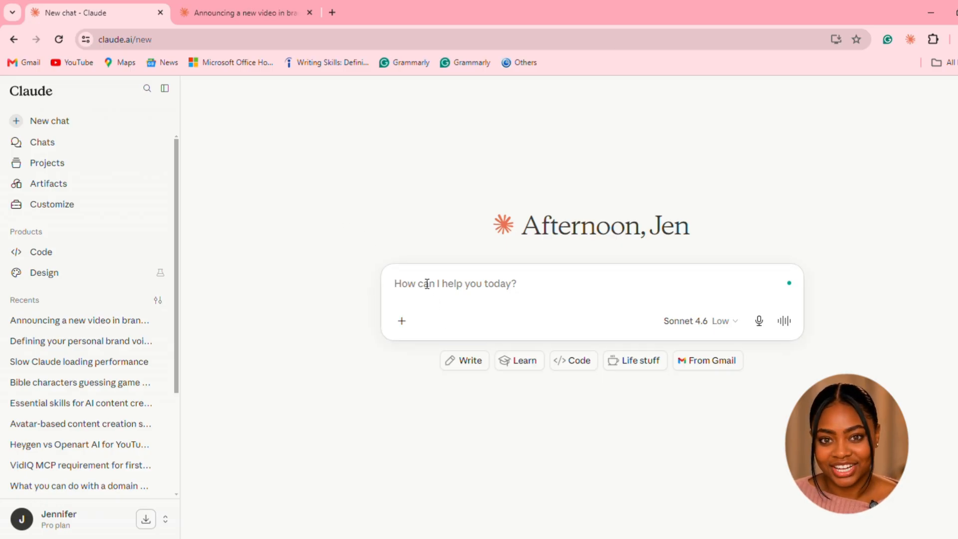
text(Write a short email announcing a new video, in my brand voice.)
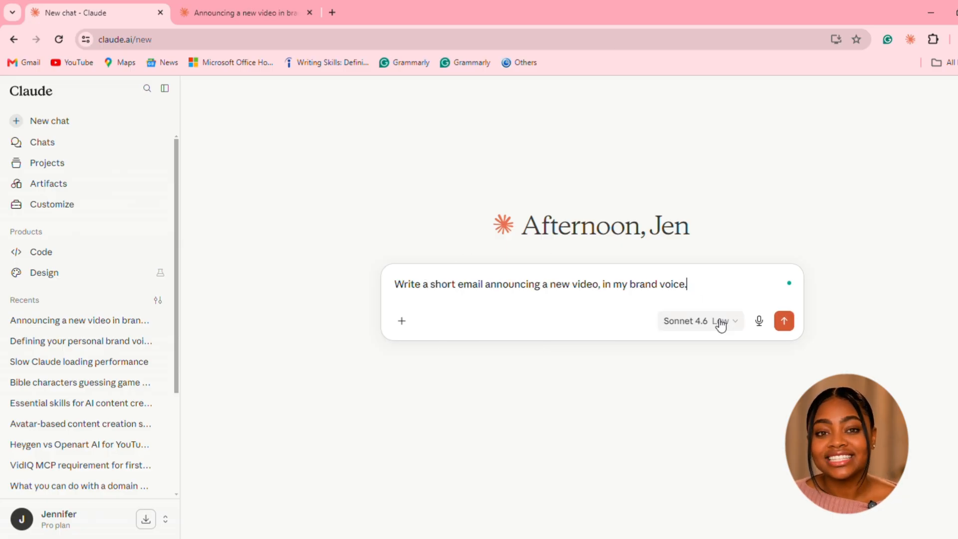
click(792, 329)
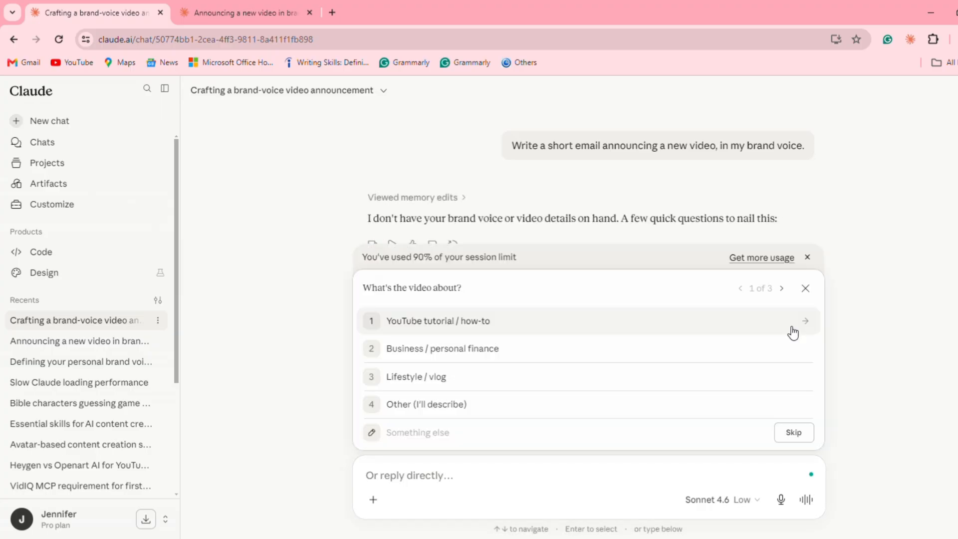
click(807, 257)
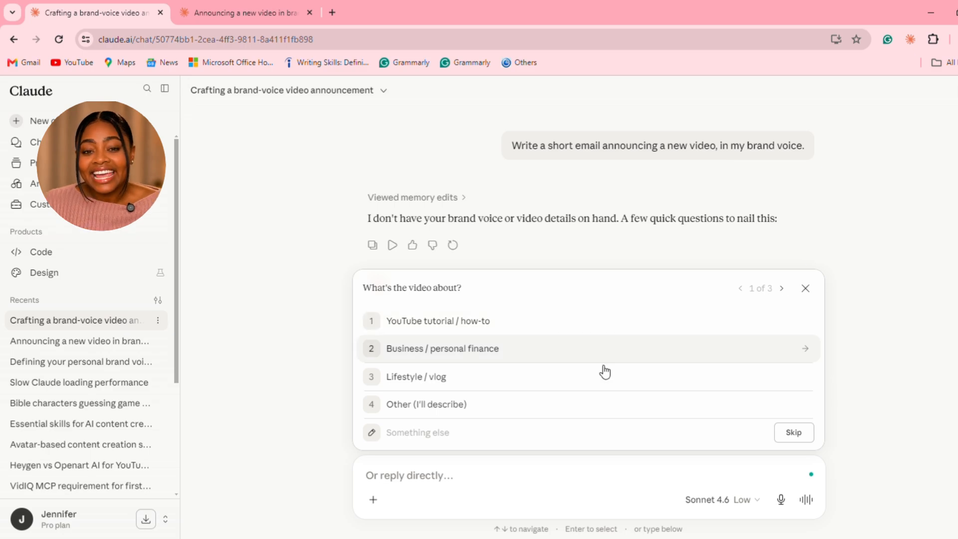
Answer the follow-up questions with "YouTube tutorial / how-to", "Warm & personal", "My YouTube community" and "Video editing tips"
click(534, 333)
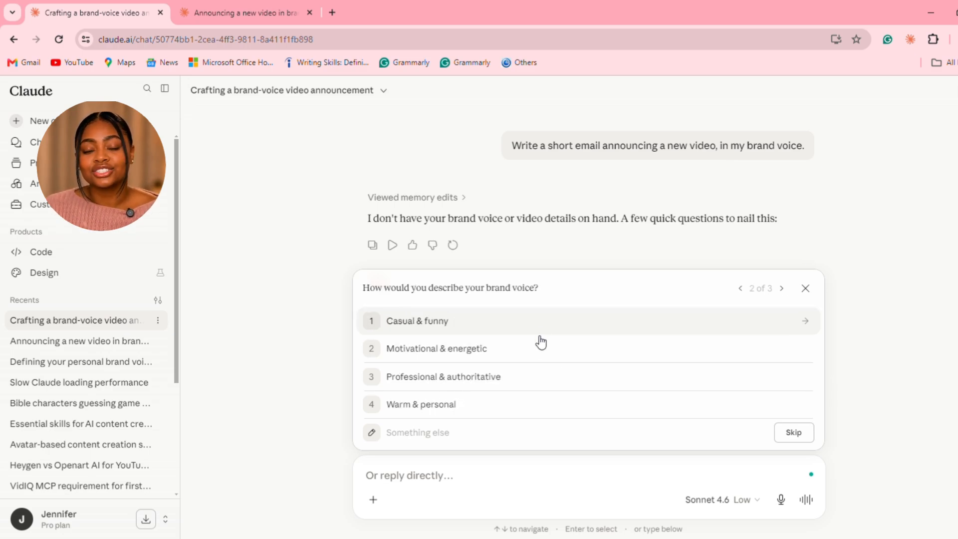
click(519, 406)
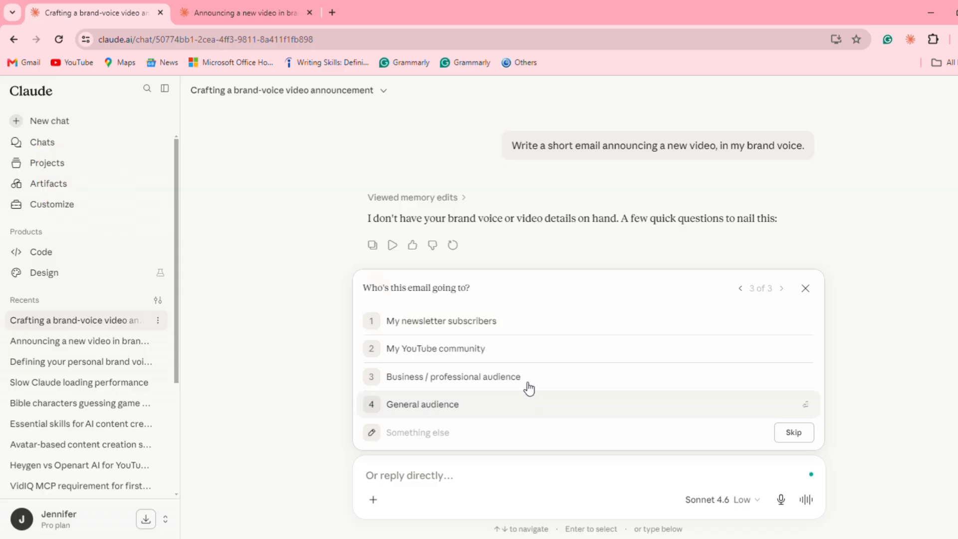
click(535, 353)
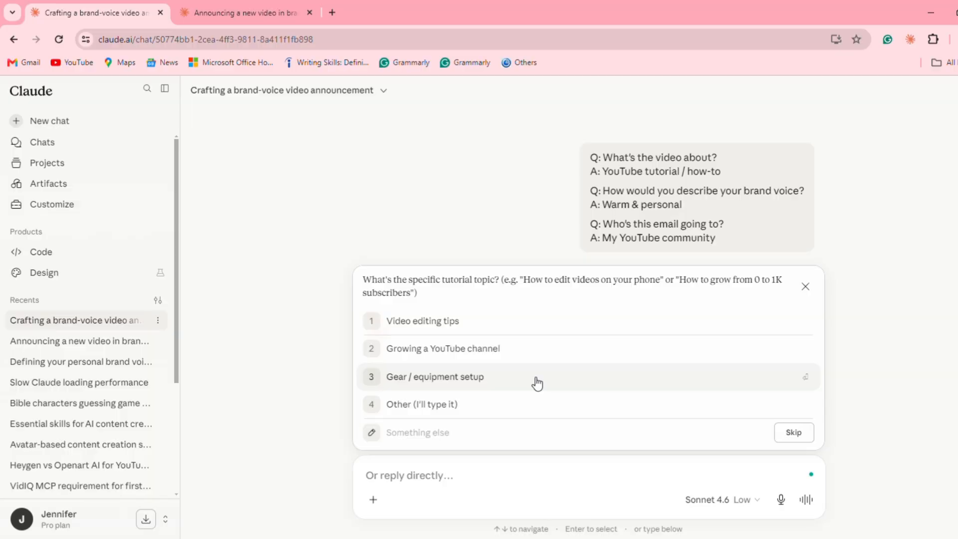
click(526, 322)
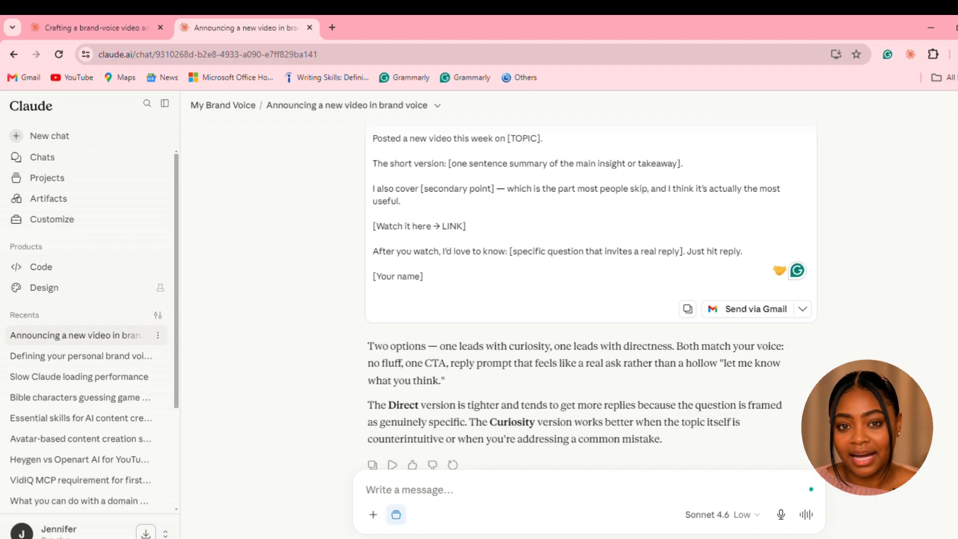
In the project's email chat, bring back the curiosity subject line version and examine its text
scroll(481, 370, up, 5)
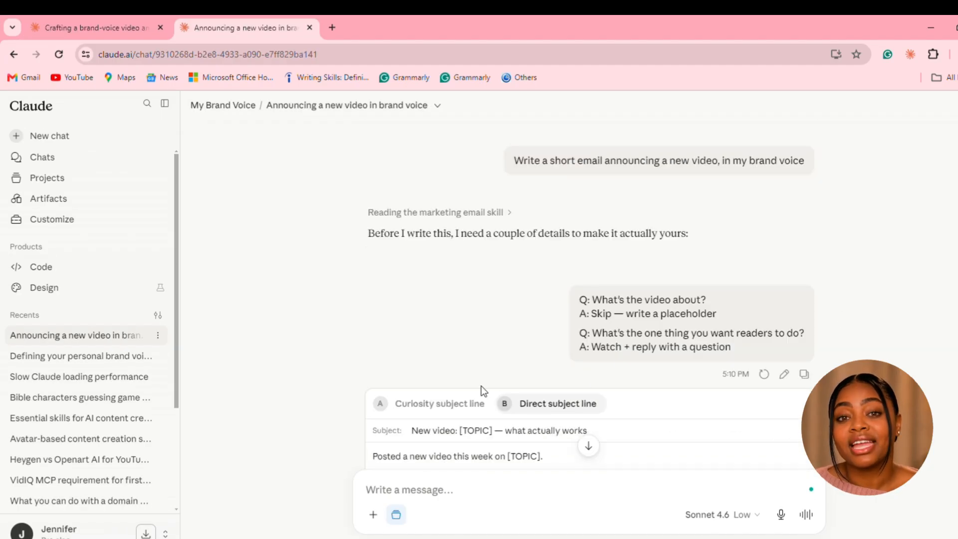
click(434, 403)
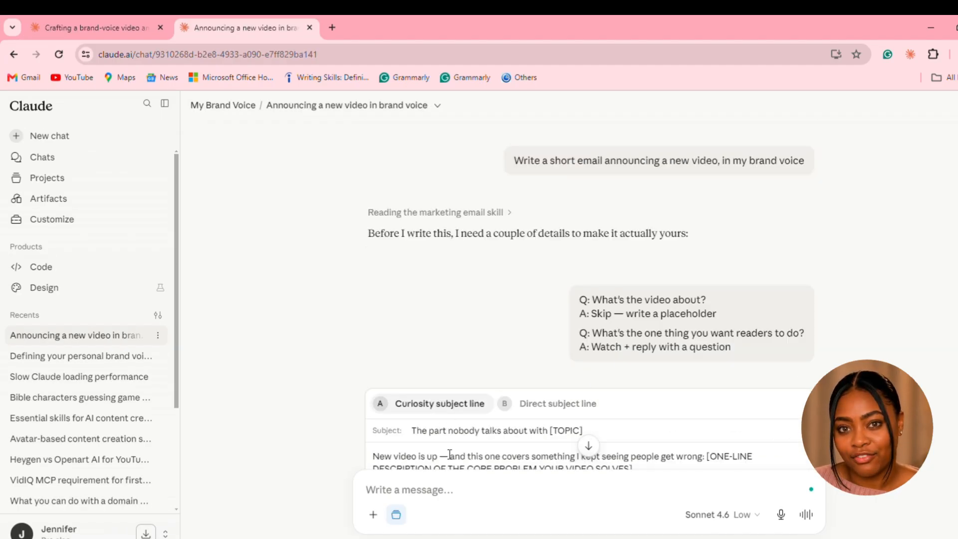
scroll(449, 454, down, 4)
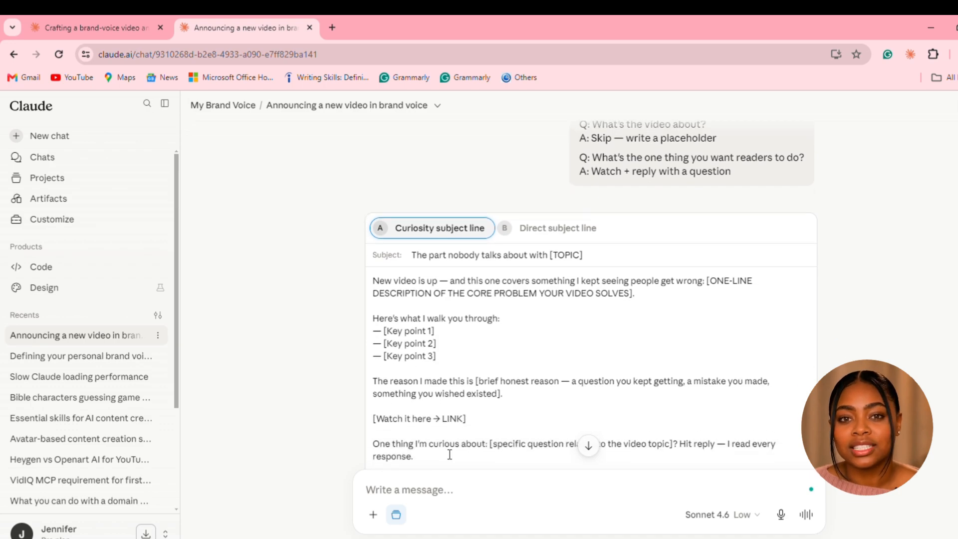